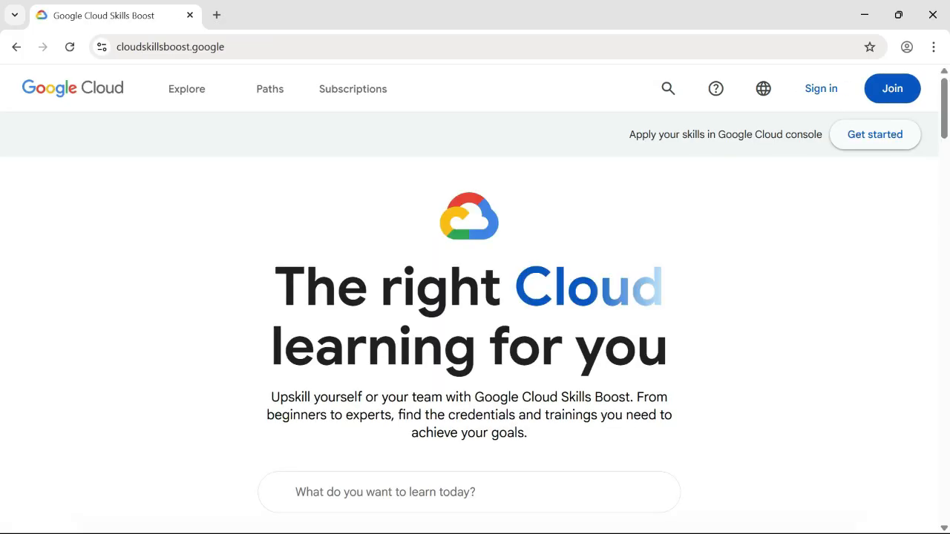
Search the Google Cloud Skills Boost catalog for "generative ai"
left_click(897, 103)
scroll(475, 312, "down", 3)
scroll(475, 312, "up", 3)
scroll(475, 312, "down", 1)
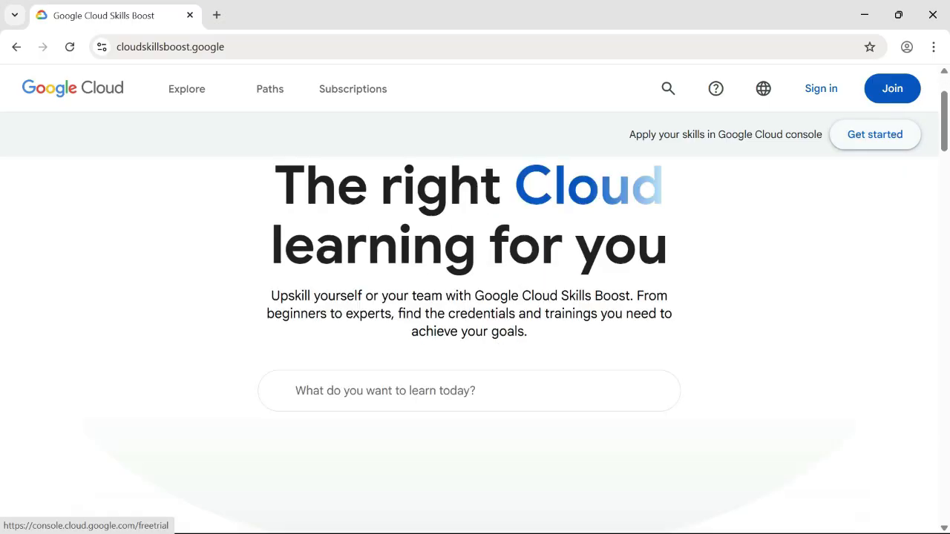
scroll(475, 311, "down", 1)
left_click(467, 269)
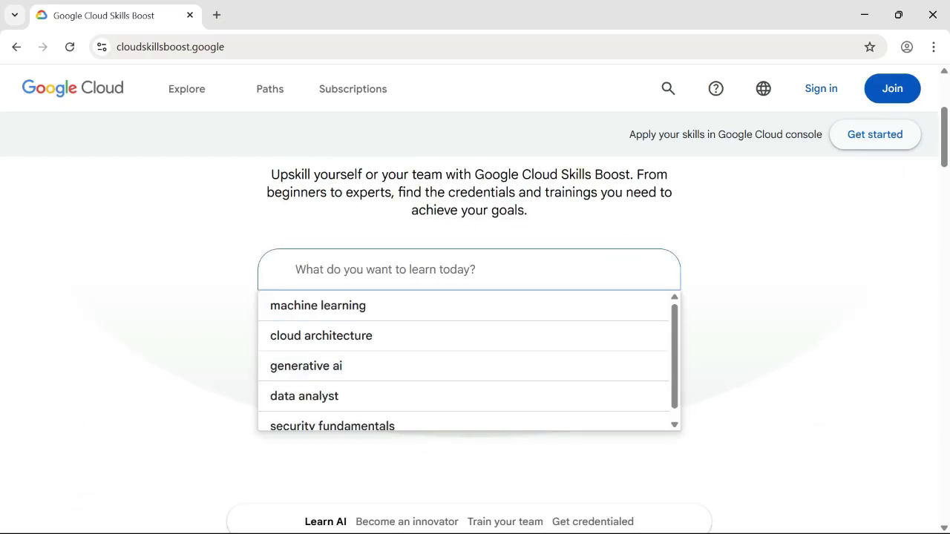
key("Return")
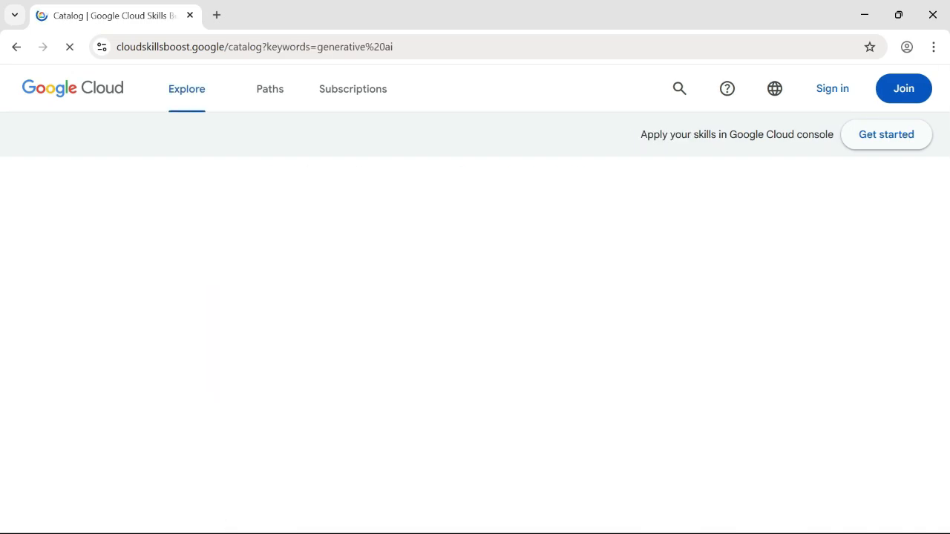
Open the "Generative AI with Vertex AI: Prompt Design" lab from the results and go to its sign-in page
scroll(475, 334, "down", 2)
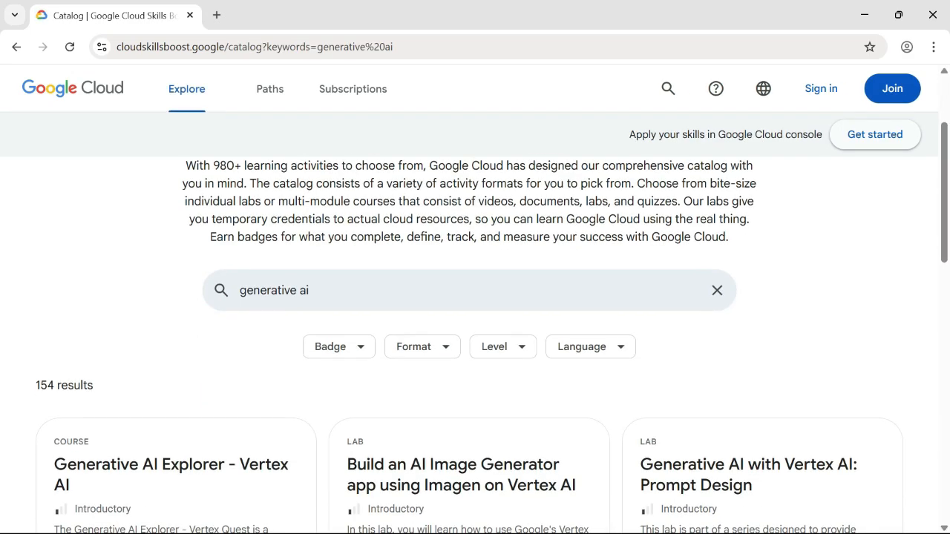
scroll(742, 334, "down", 3)
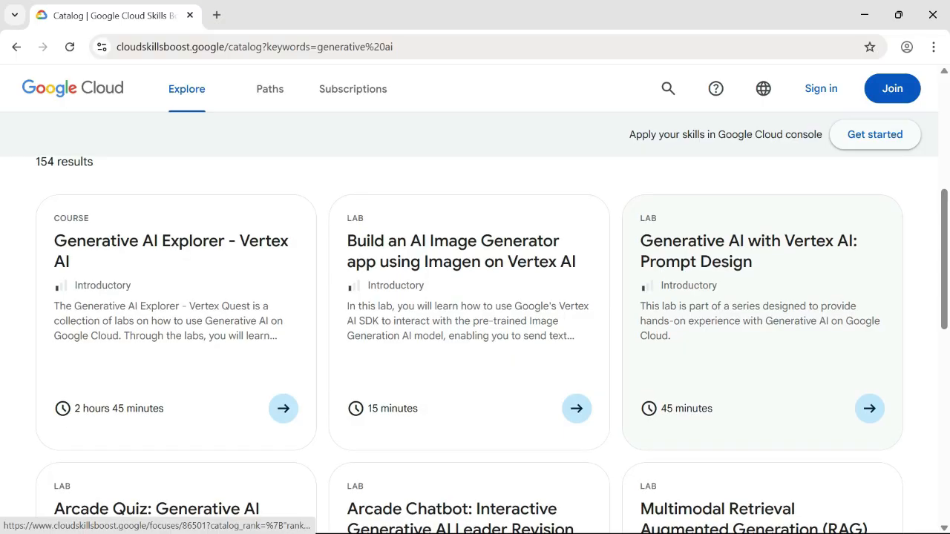
scroll(475, 334, "down", 1)
scroll(475, 334, "up", 1)
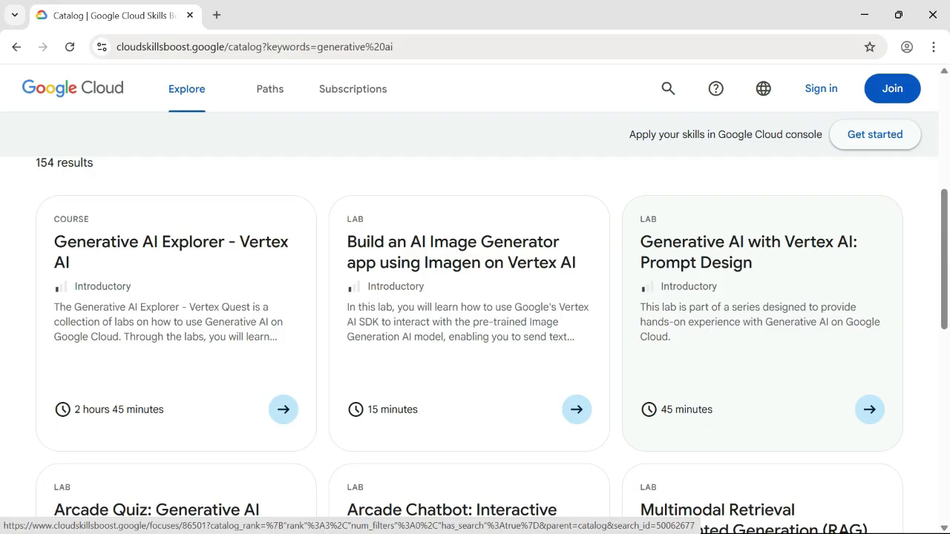
left_click(869, 410)
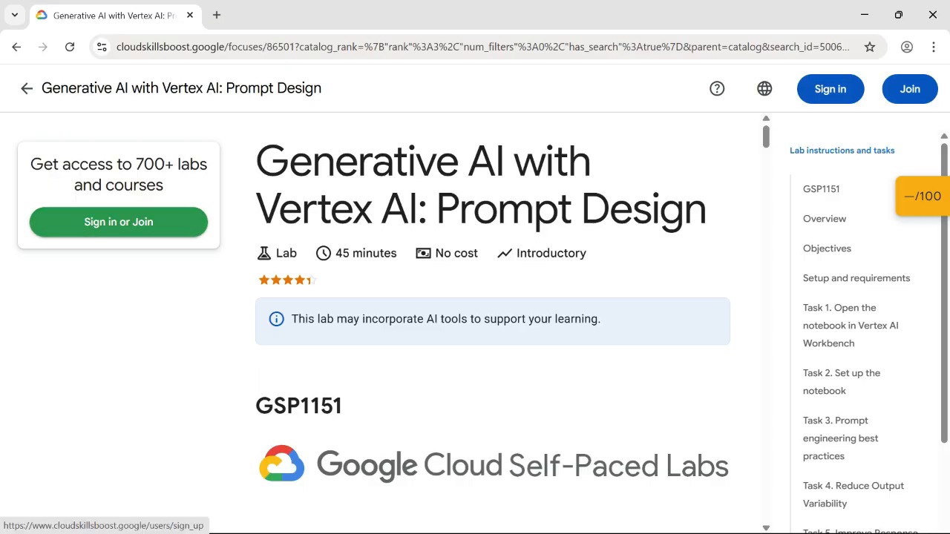
left_click(119, 222)
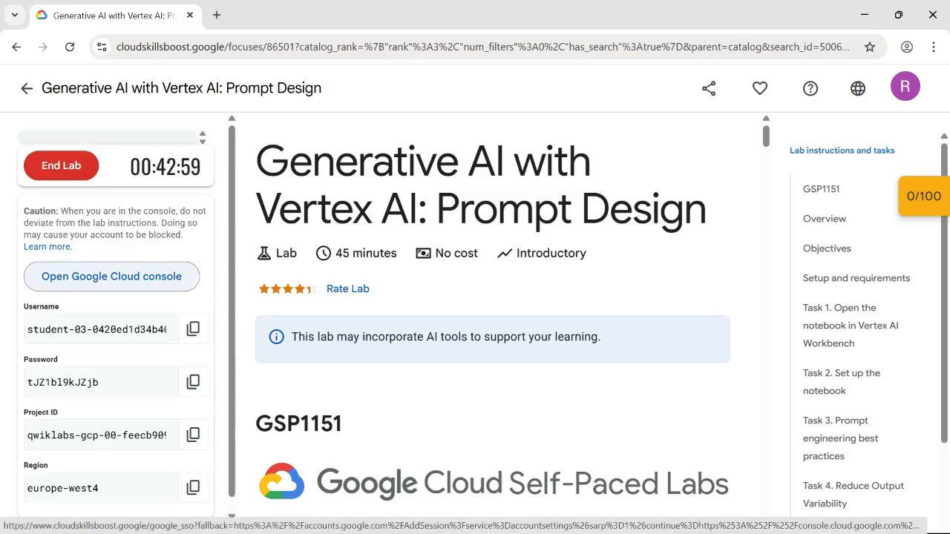
Open the lab's Google Cloud console in an incognito window and accept the Google Cloud Platform Terms of Service
right_click(121, 282)
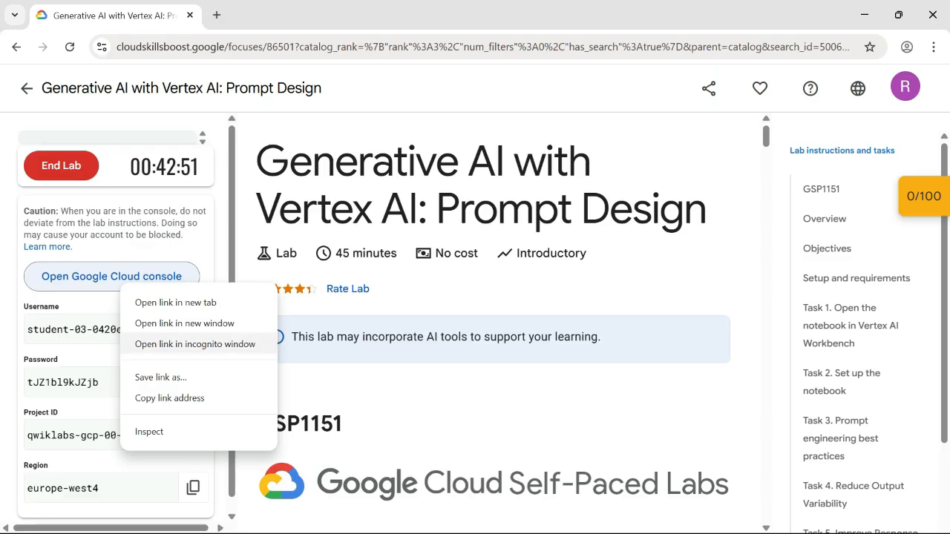
key("g")
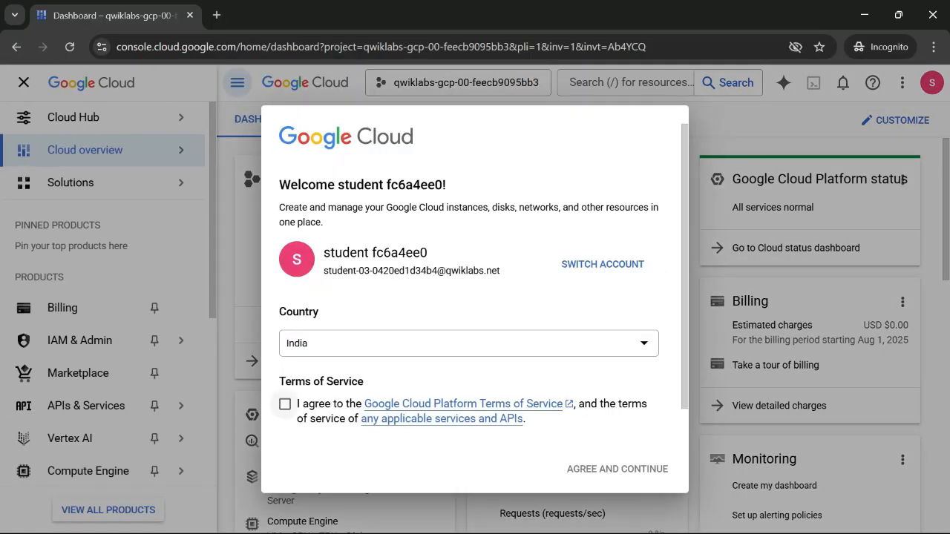
left_click(284, 404)
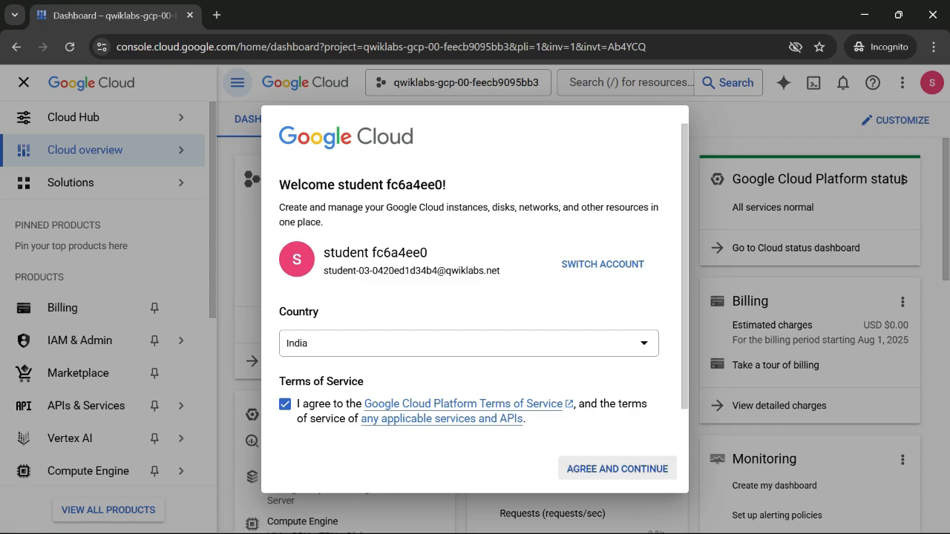
left_click(617, 469)
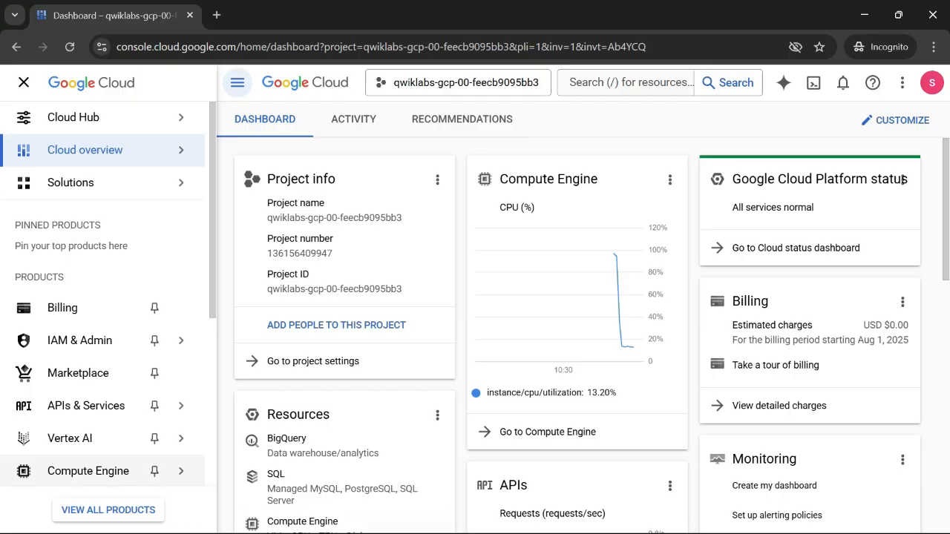
Open Media Studio in Vertex AI and choose Veo to generate video from a text prompt
mouse_move(69, 438)
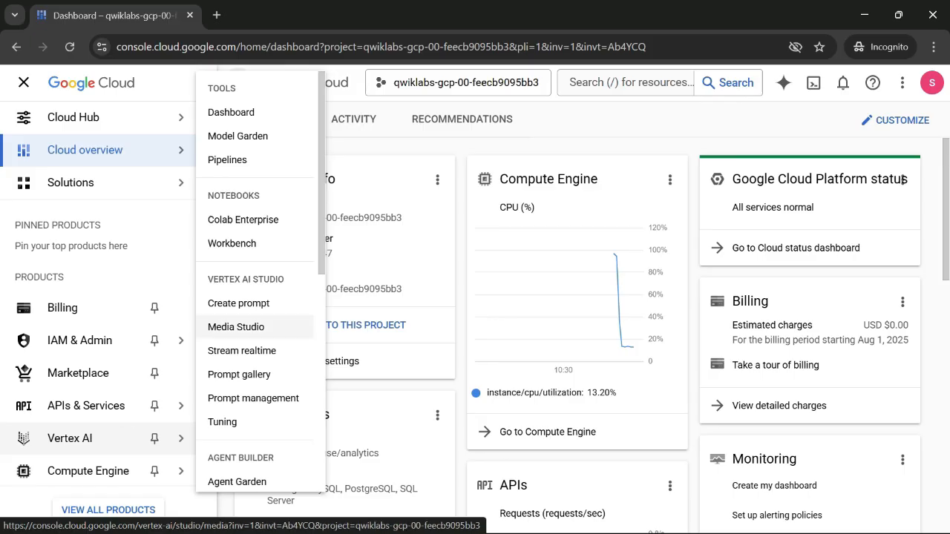
left_click(236, 326)
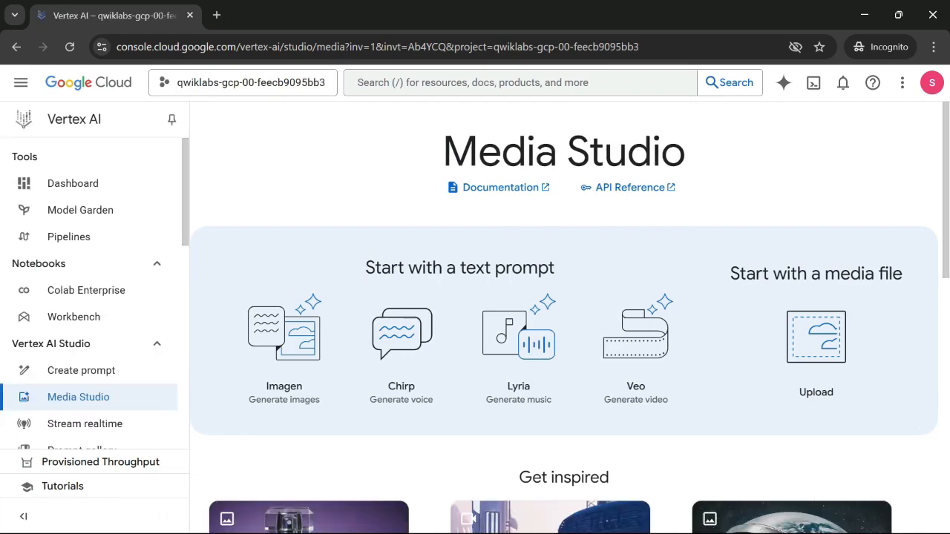
scroll(518, 223, "down", 6)
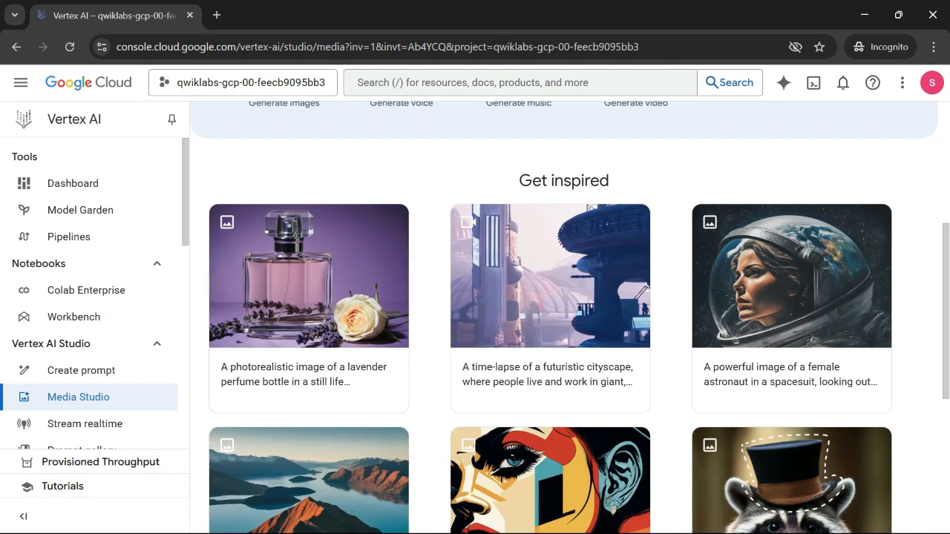
scroll(518, 334, "up", 6)
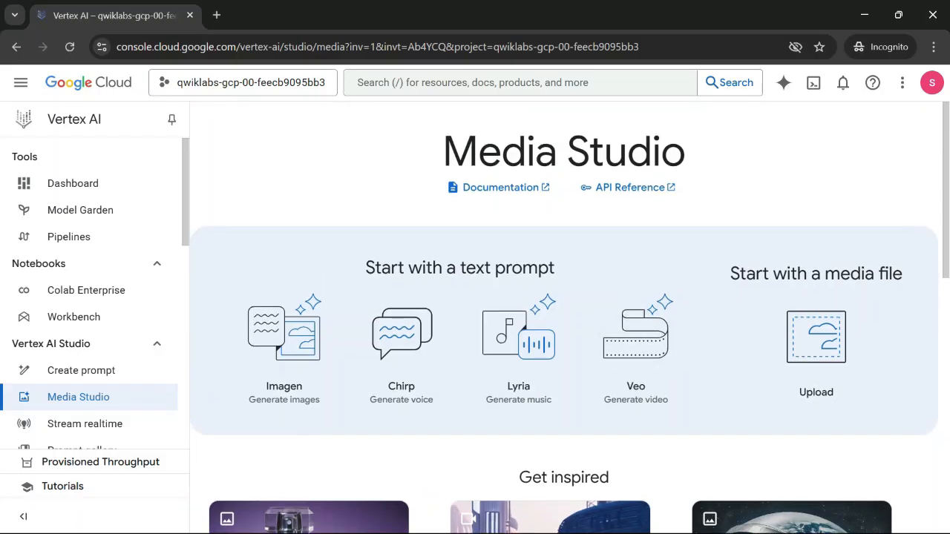
left_click(635, 331)
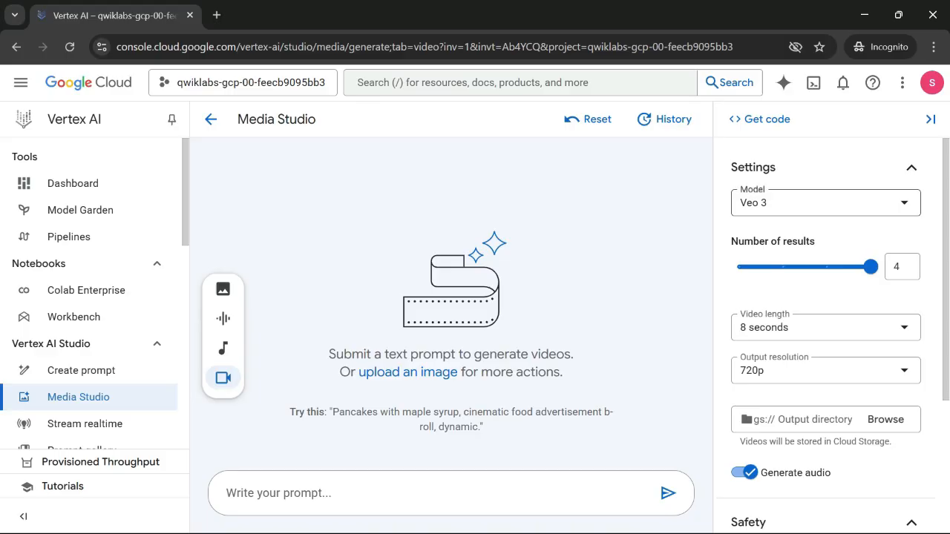
Select the Veo 3 model and turn off audio generation in the video settings
left_click(825, 203)
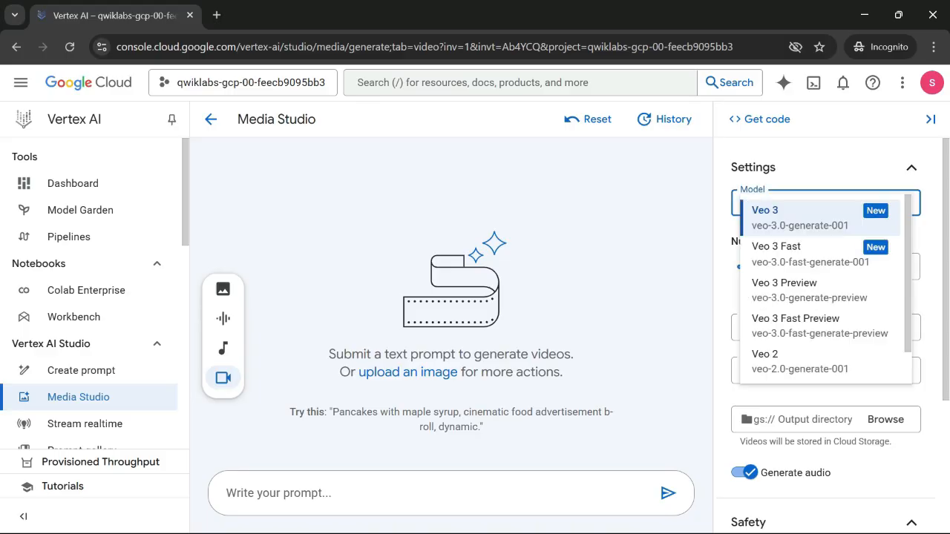
key("Return")
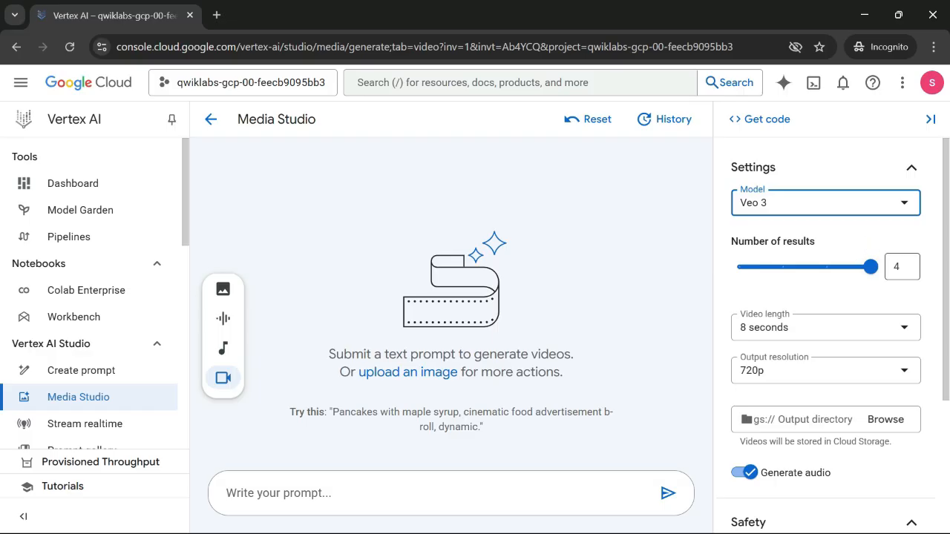
scroll(825, 341, "down", 1)
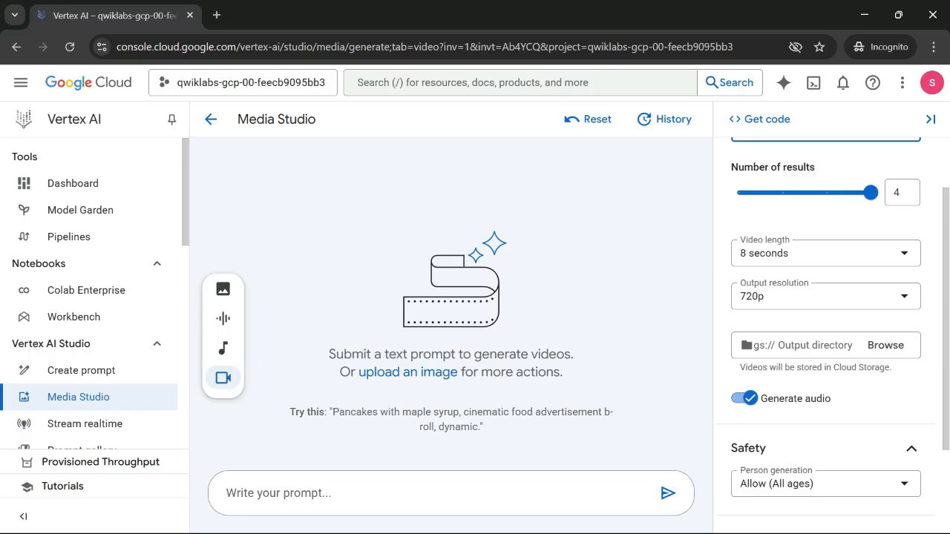
scroll(825, 327, "down", 2)
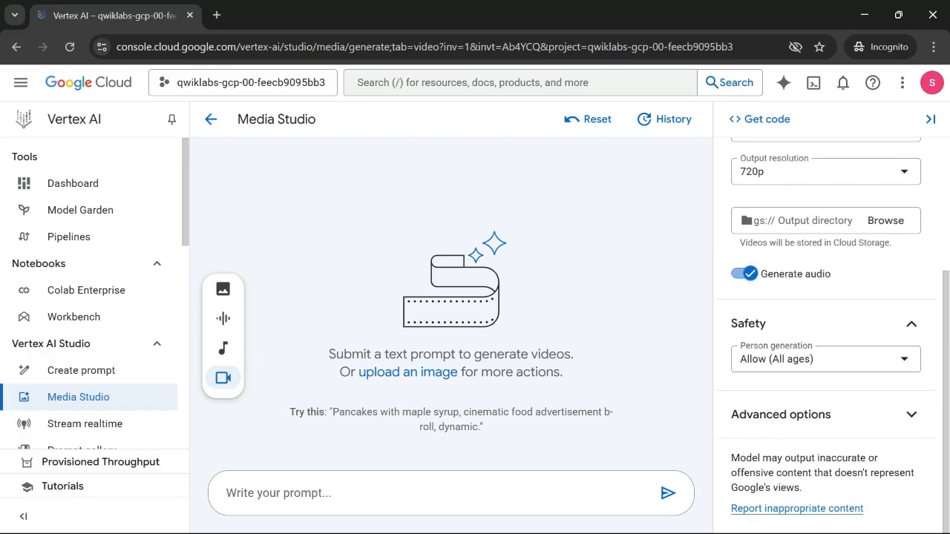
left_click(742, 274)
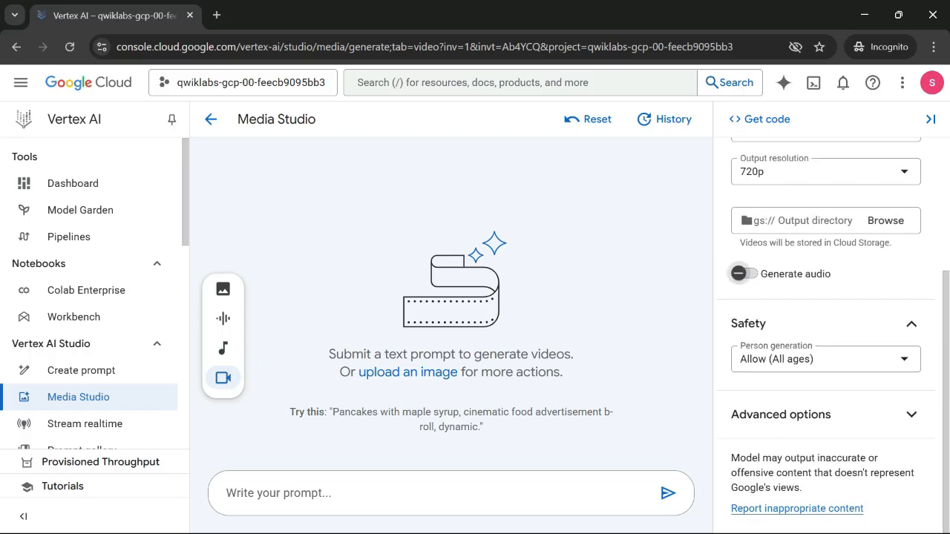
scroll(743, 274, "up", 1)
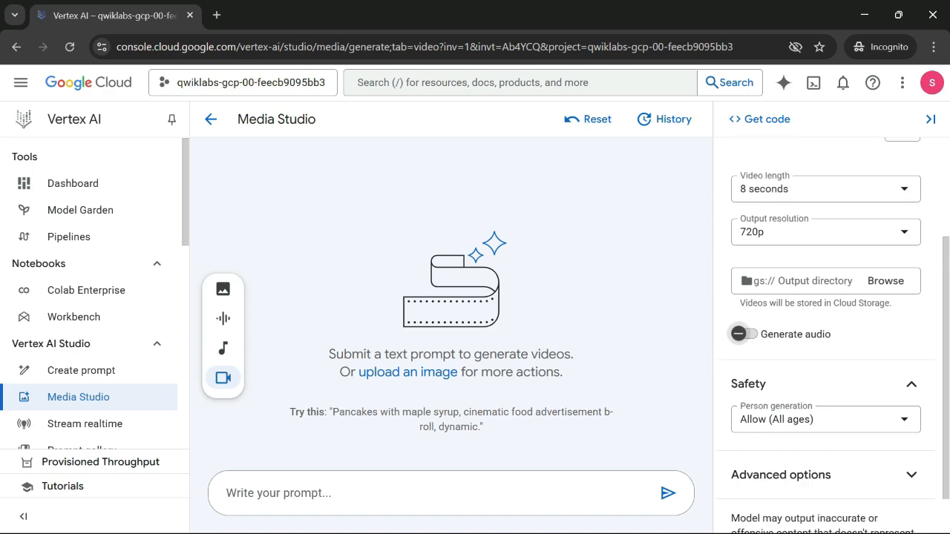
scroll(742, 274, "down", 1)
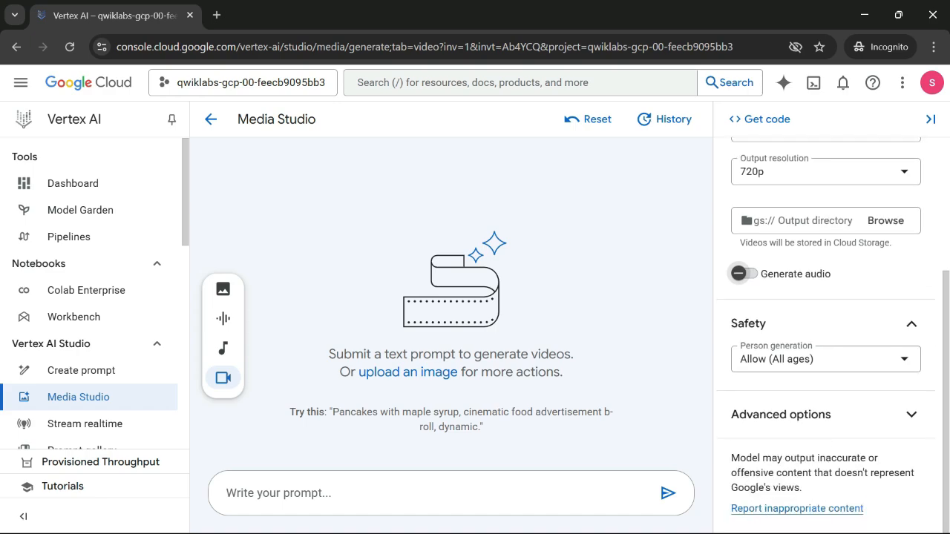
scroll(742, 273, "up", 1)
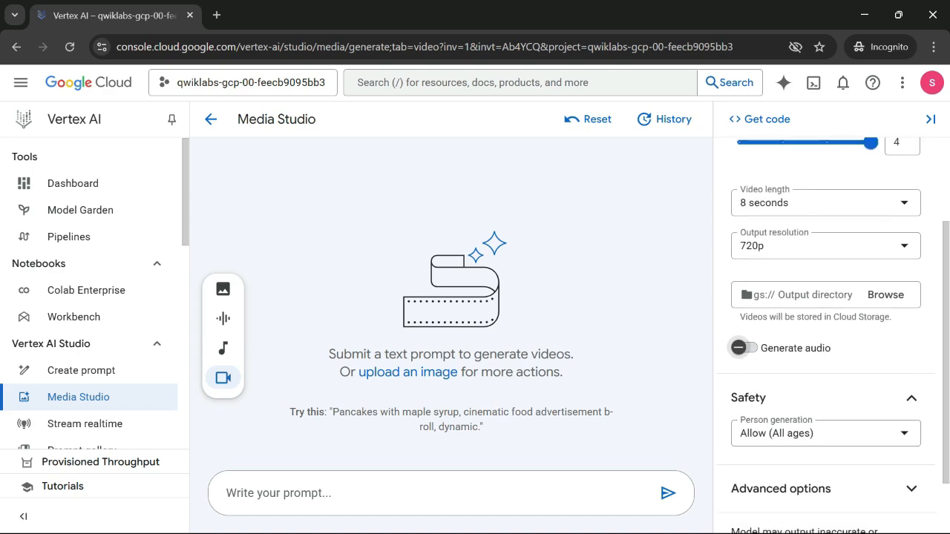
scroll(742, 273, "down", 1)
scroll(742, 274, "up", 2)
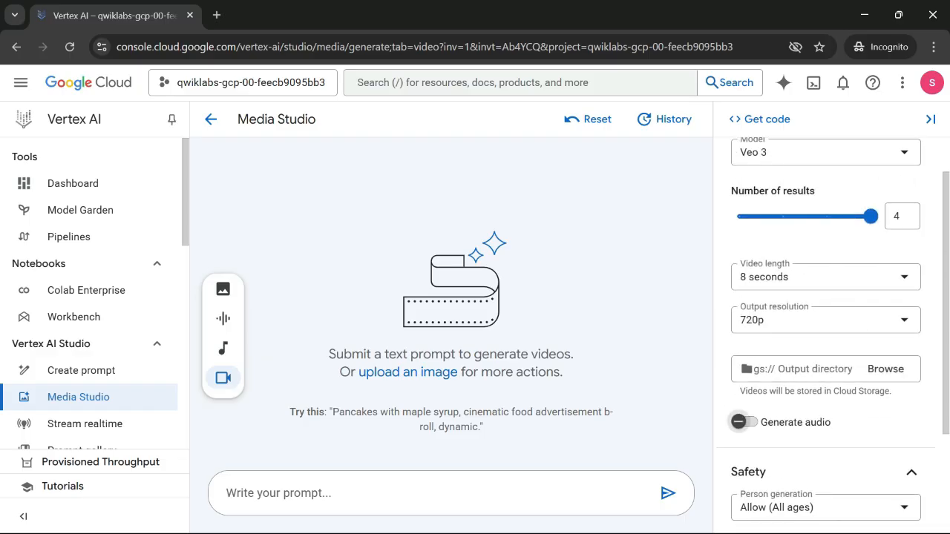
Generate 2 videos from the prompt "radha and krishna studing a book in class room and discussiing about previous class"
left_click(445, 492)
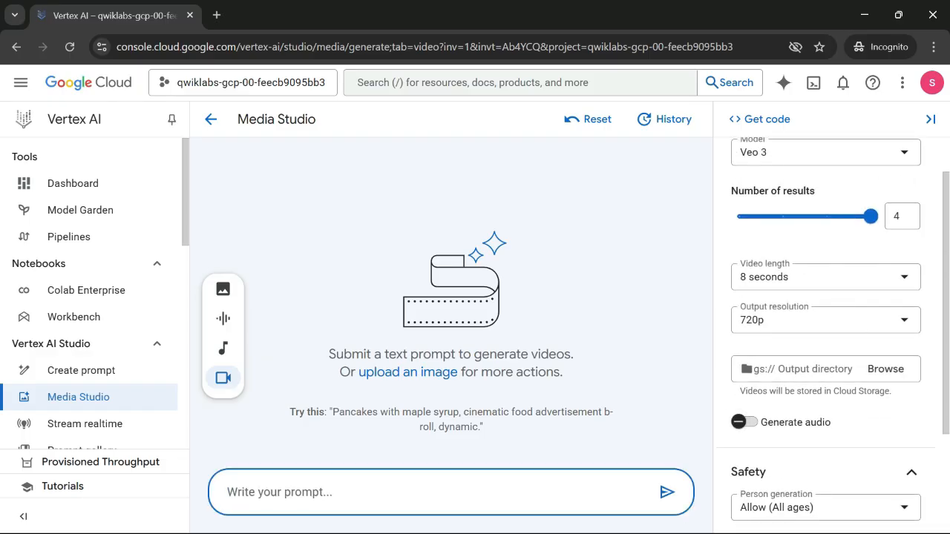
type("radha and krishna studing a book in class room and discussiing about previous class")
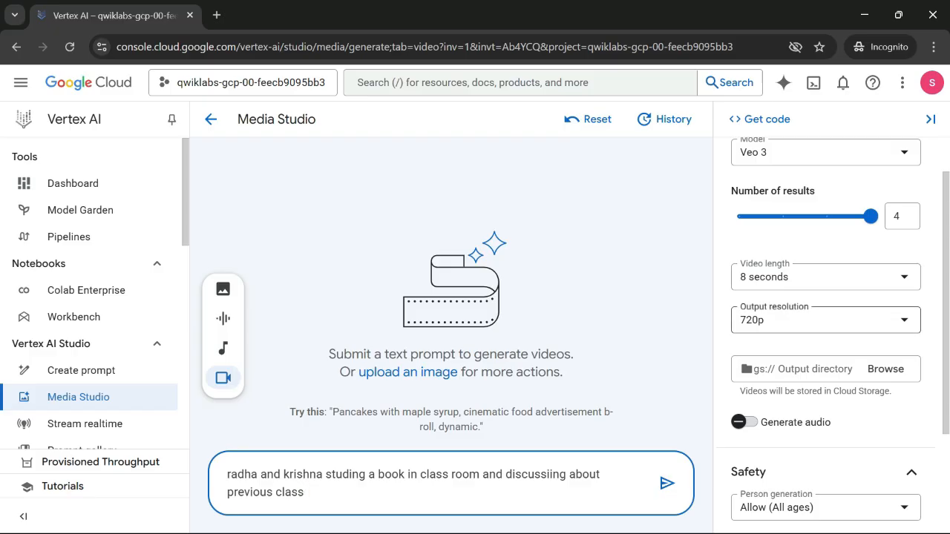
mouse_move(871, 216)
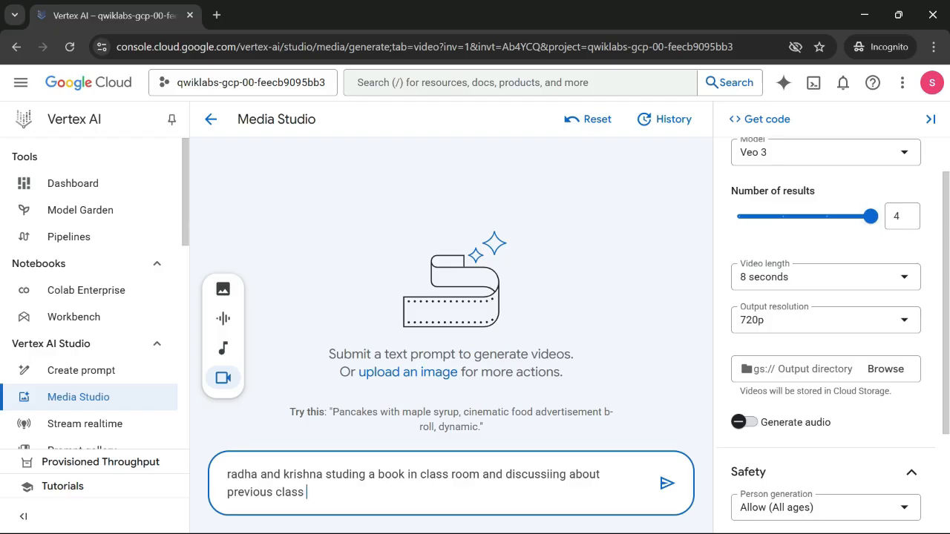
left_click(667, 484)
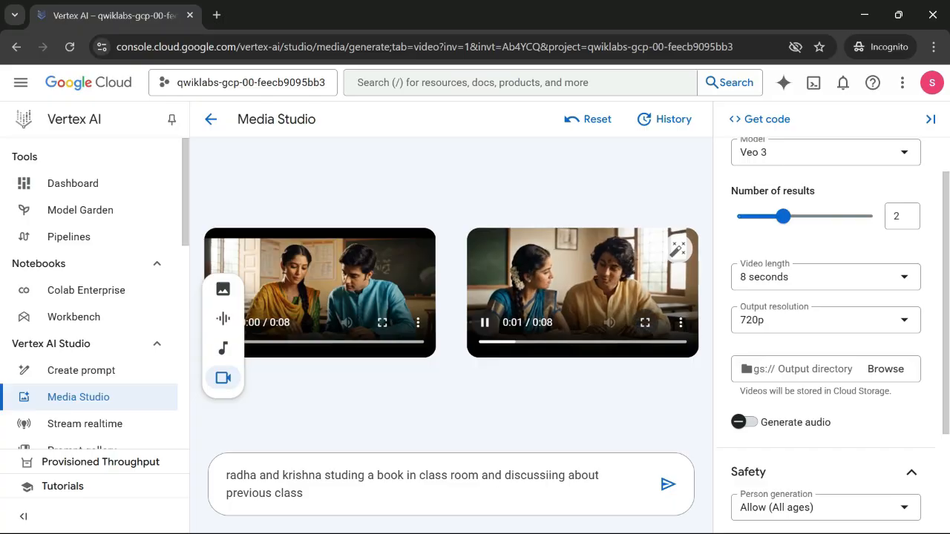
Watch both generated classroom videos in full screen and return to Media Studio after each one
left_click(645, 322)
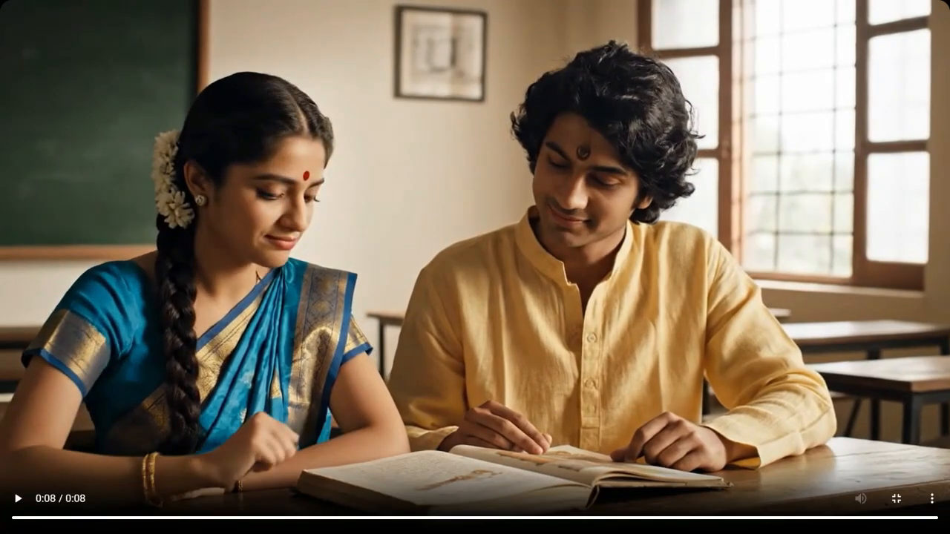
key("Escape")
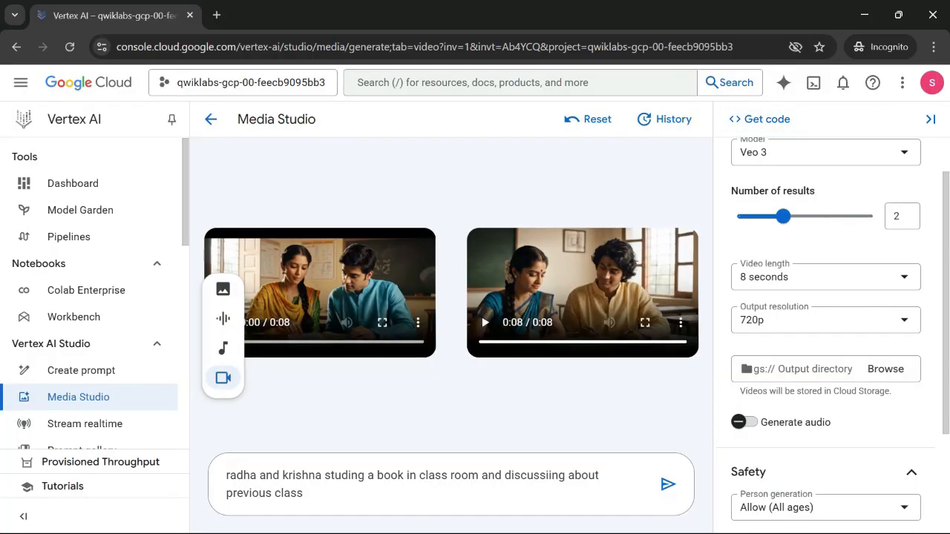
left_click(382, 322)
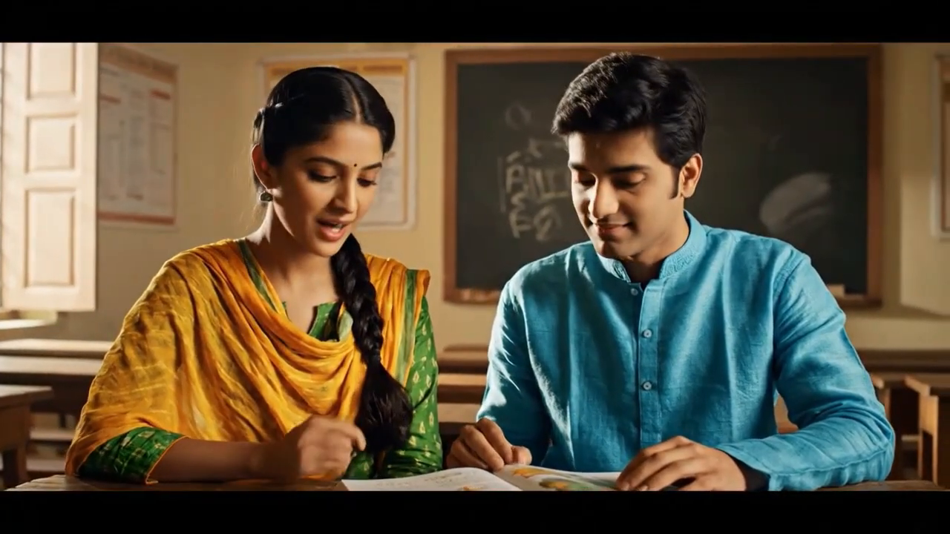
key("Escape")
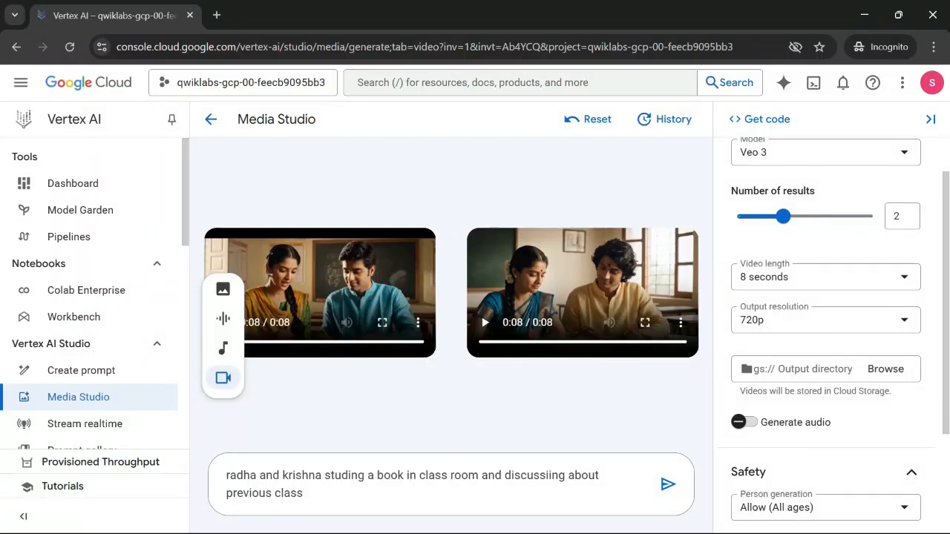
scroll(89, 311, "down", 2)
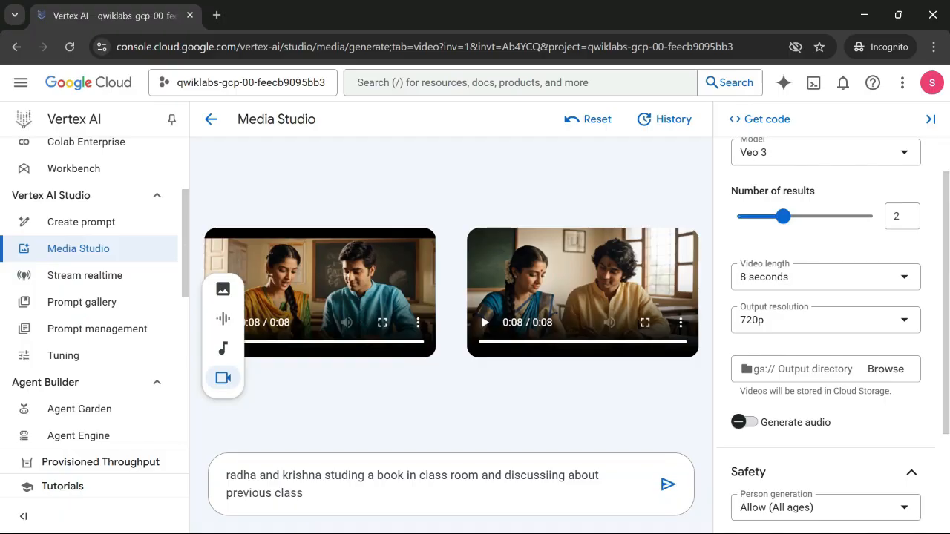
Replace the classroom prompt with the copied cinematic prompt about a pilot flying an aircraft through barrel rolls, dives and smooth climbs
key("ctrl+a")
type("krishna is")
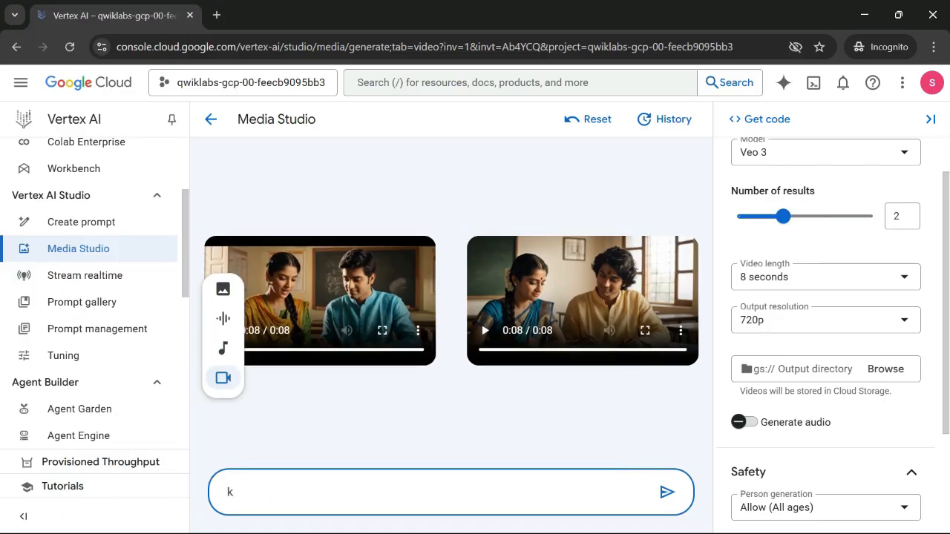
key("BackSpace")
right_click(302, 474)
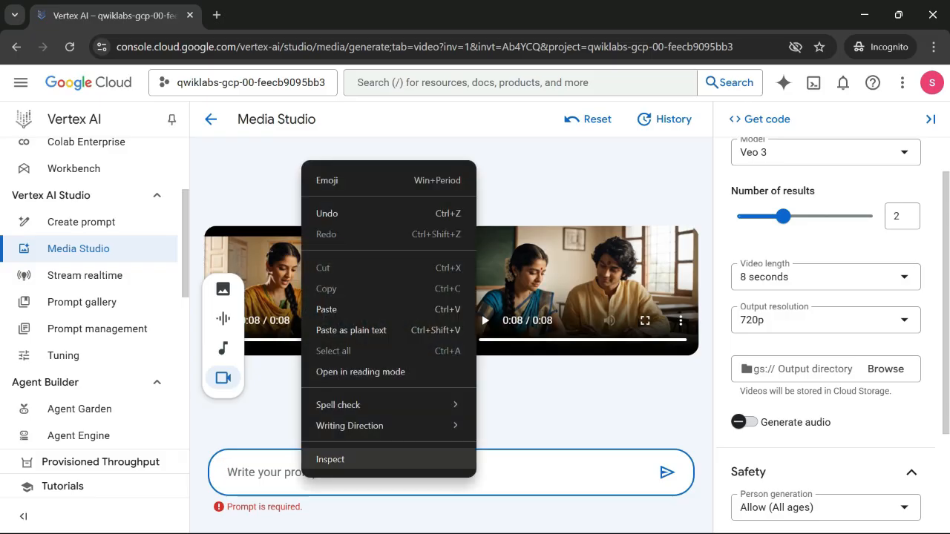
left_click(349, 309)
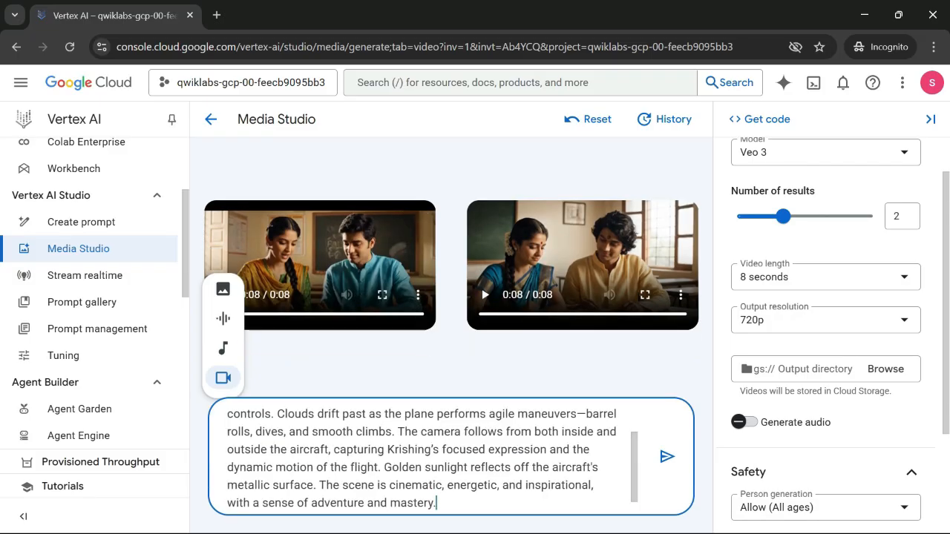
Set the number of results to 4 and generate the aircraft videos
left_click(783, 216)
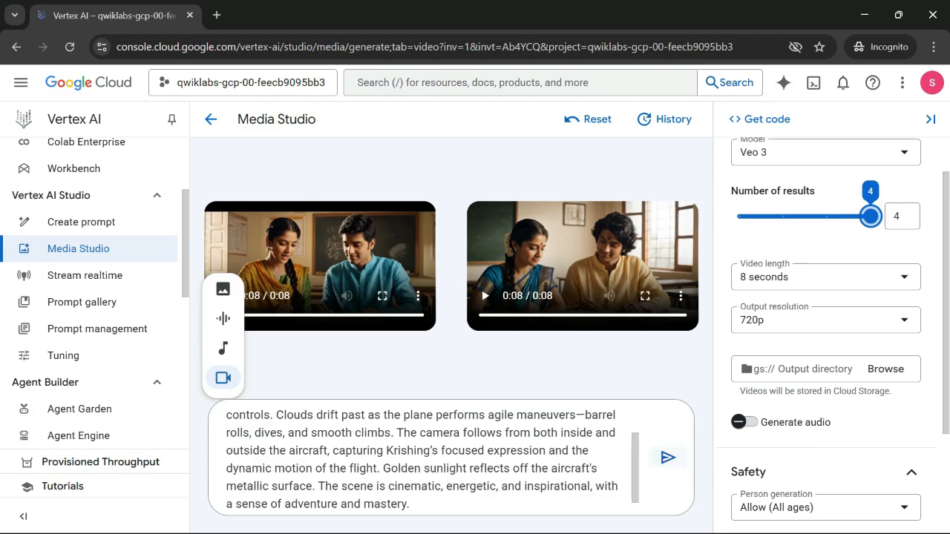
left_click(667, 457)
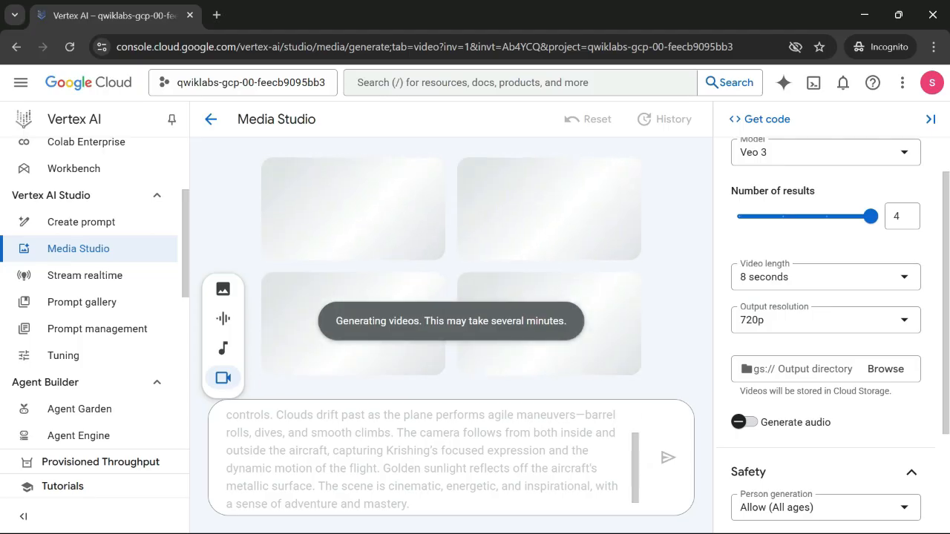
scroll(825, 334, "down", 2)
scroll(825, 371, "up", 3)
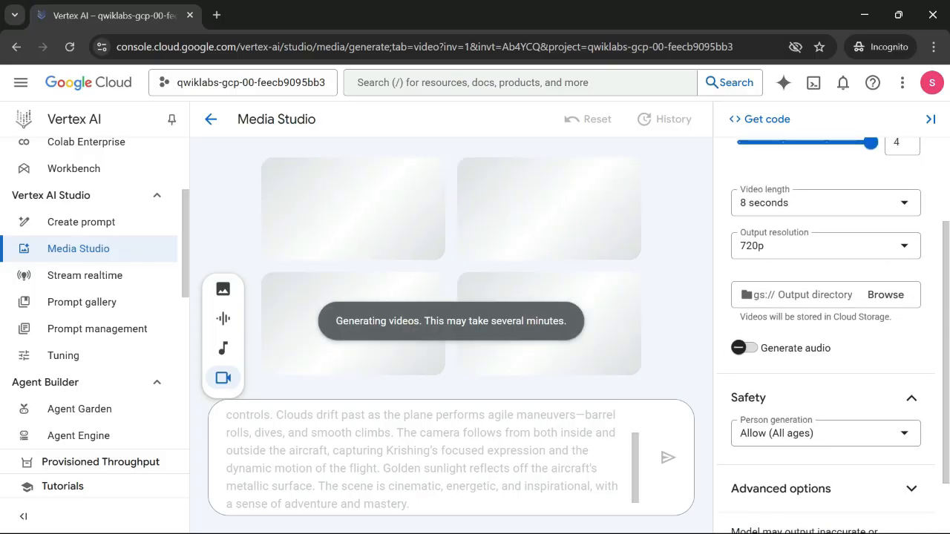
scroll(825, 334, "down", 1)
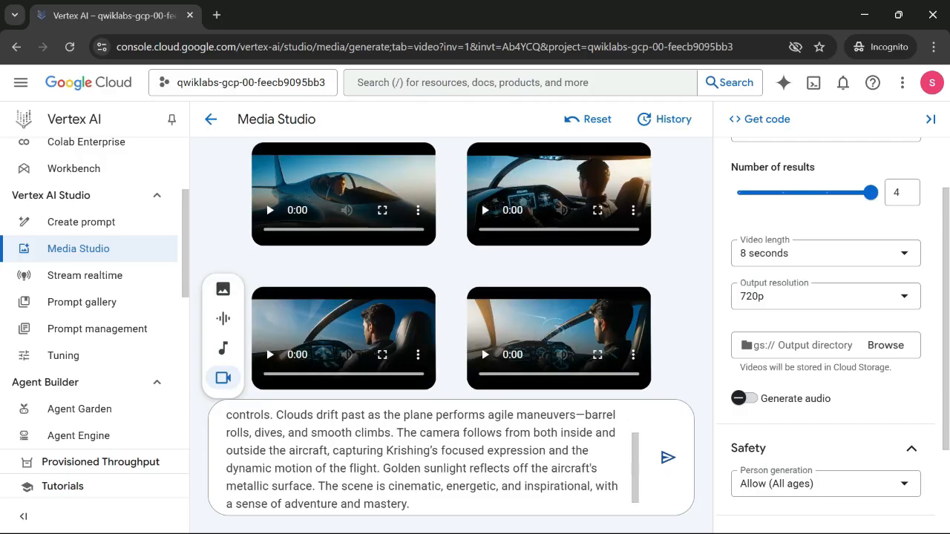
Watch all four generated aircraft videos in full screen, returning to Media Studio after each one
left_click(382, 210)
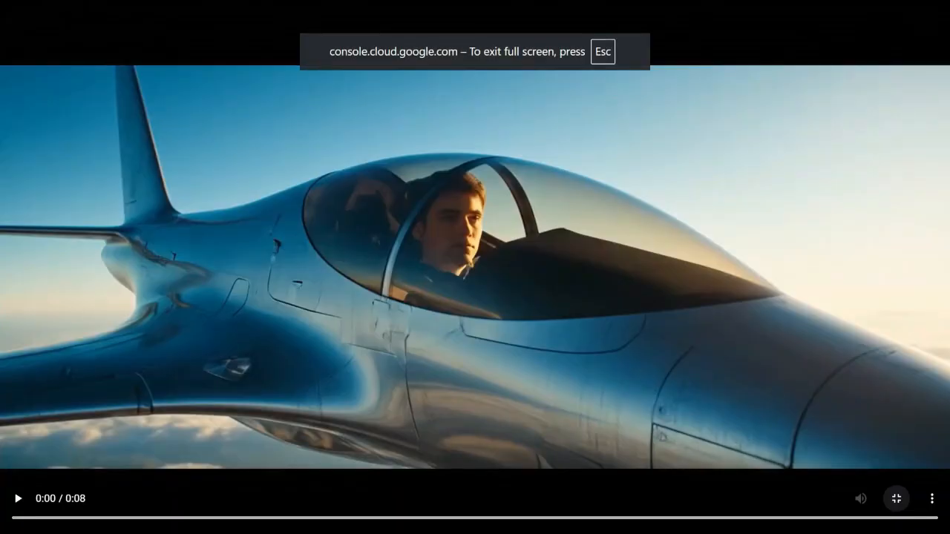
key("space")
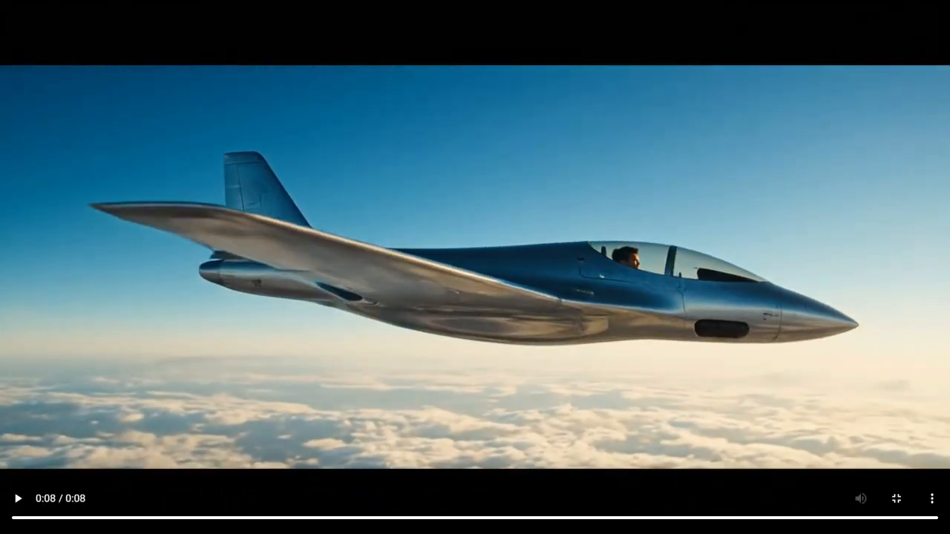
key("Escape")
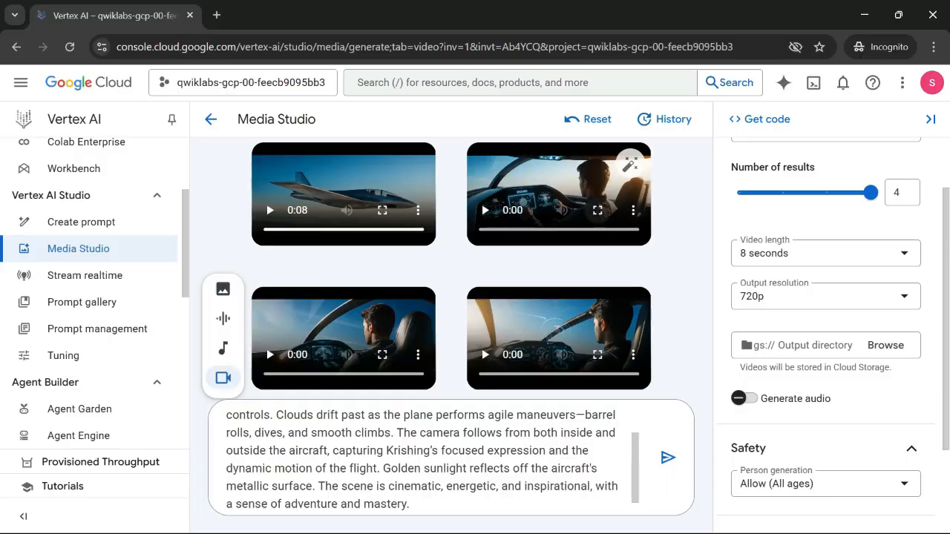
left_click(598, 210)
left_click(17, 499)
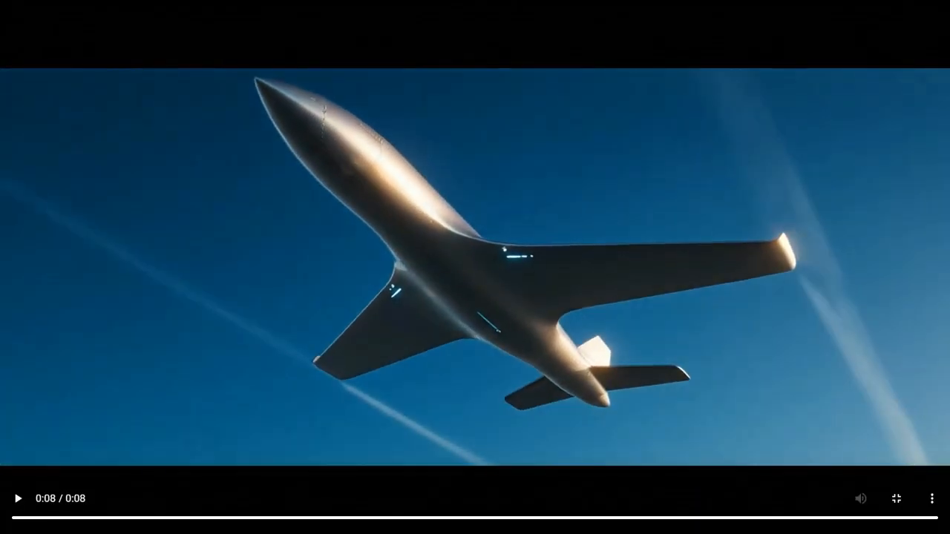
key("Escape")
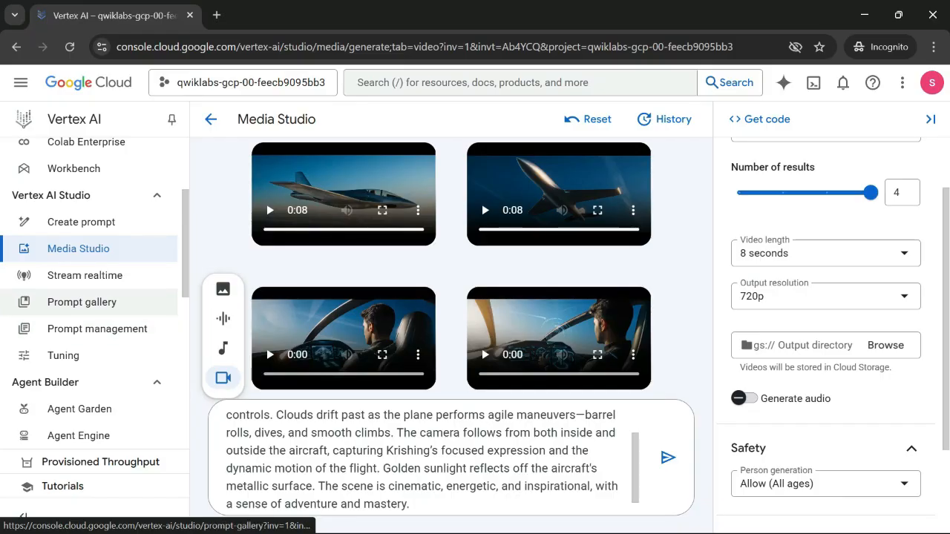
left_click(382, 355)
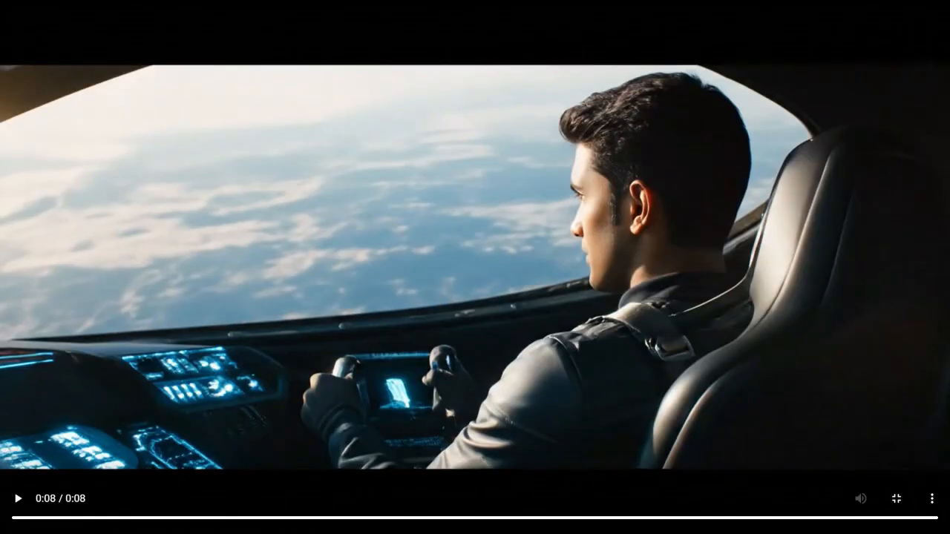
key("Escape")
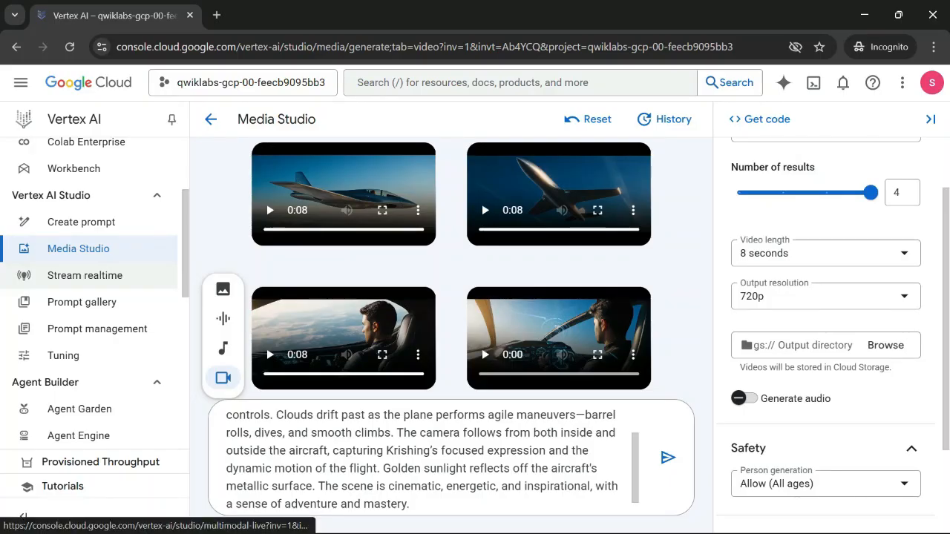
left_click(597, 355)
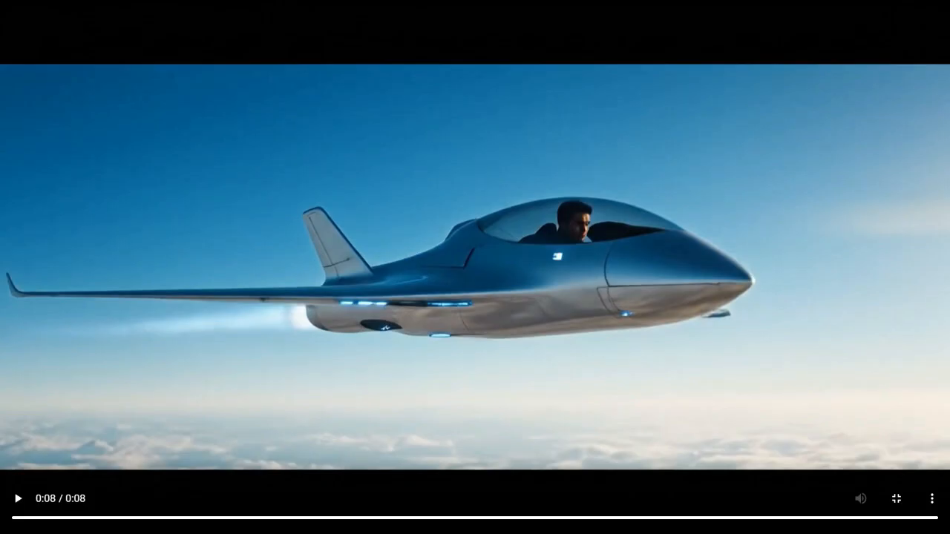
key("Escape")
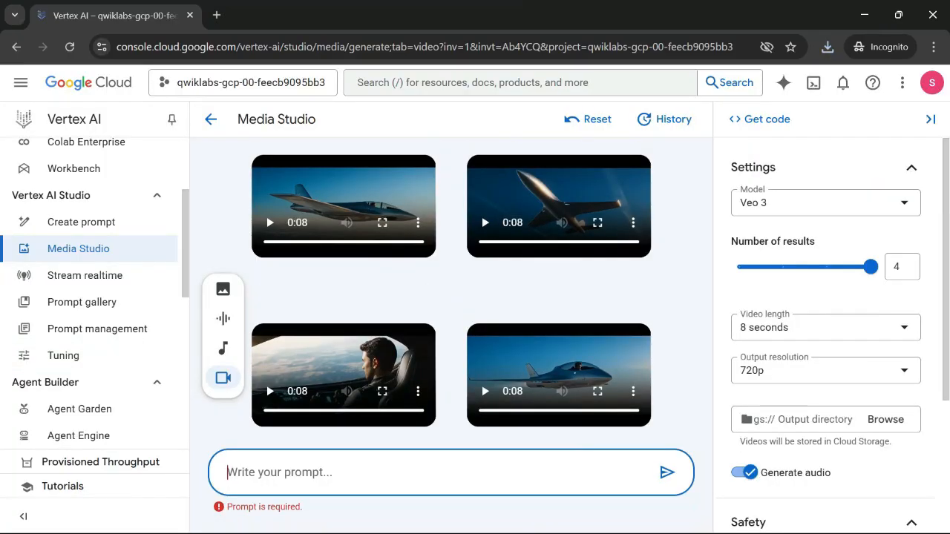
Paste the copied prompt about a cheerful young Telugu girl presenting her "Digital Smart Telugu Channel" and generate the videos
right_click(373, 481)
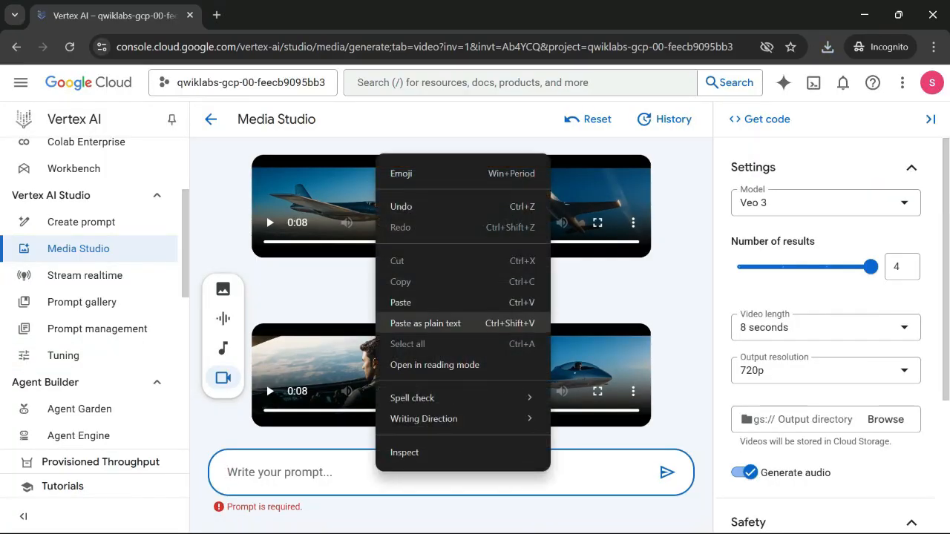
left_click(394, 302)
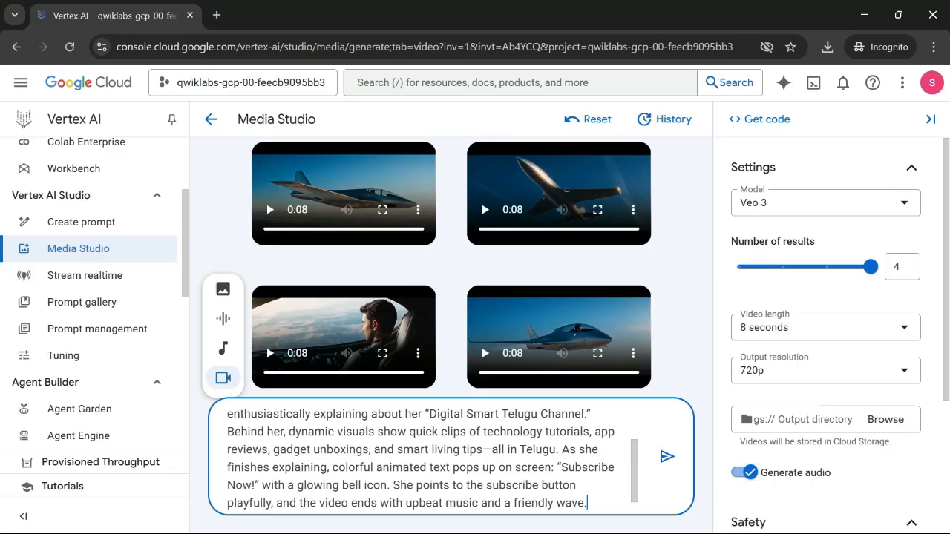
scroll(421, 456, "up", 2)
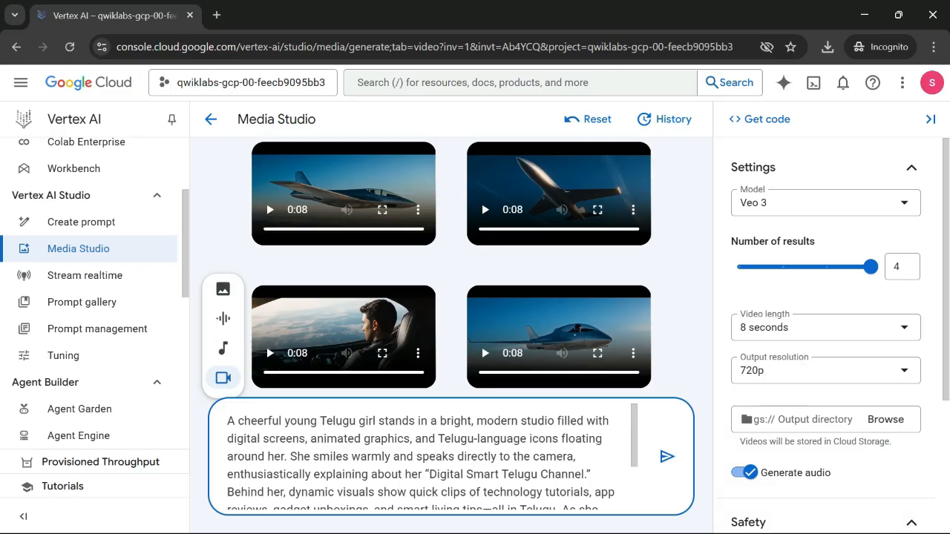
key("Return")
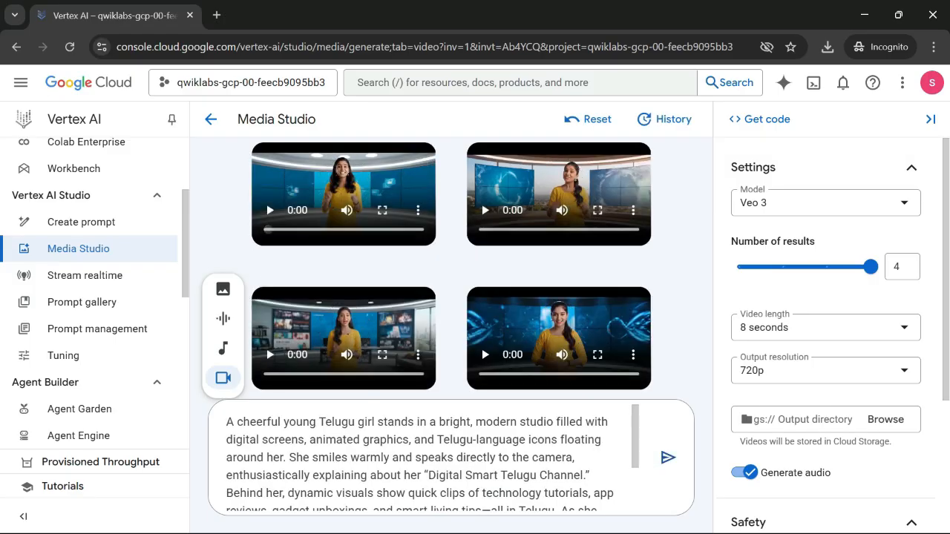
Watch the first two generated Telugu presenter videos in full screen, returning to Media Studio after each one
left_click(382, 210)
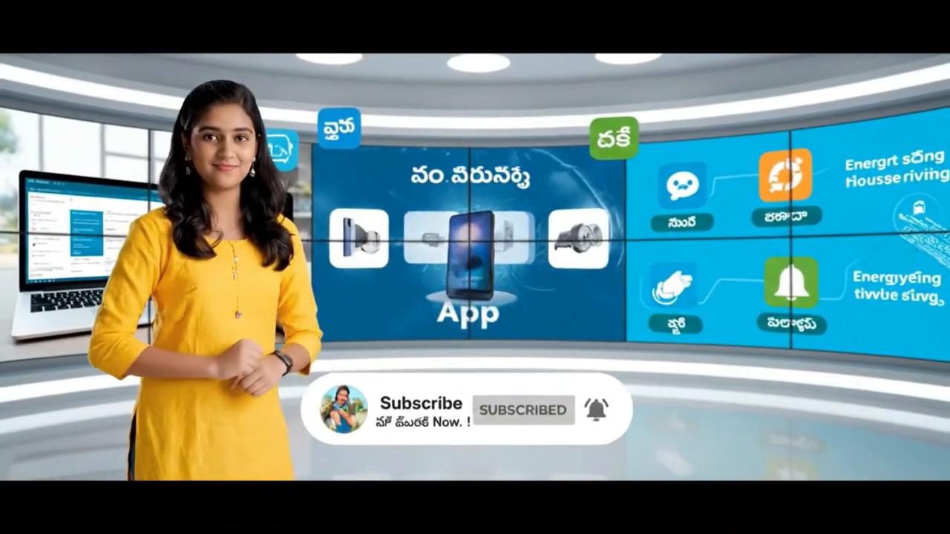
key("Escape")
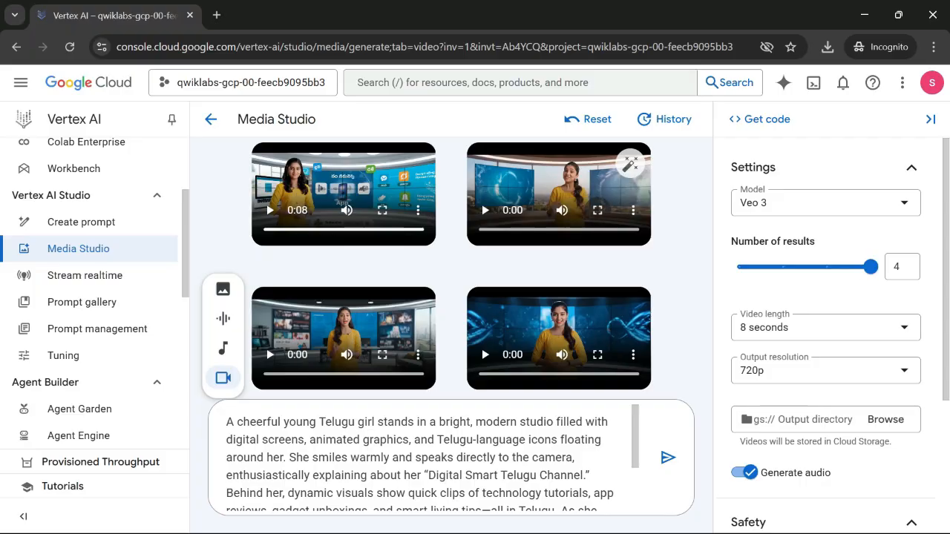
left_click(597, 210)
left_click(18, 499)
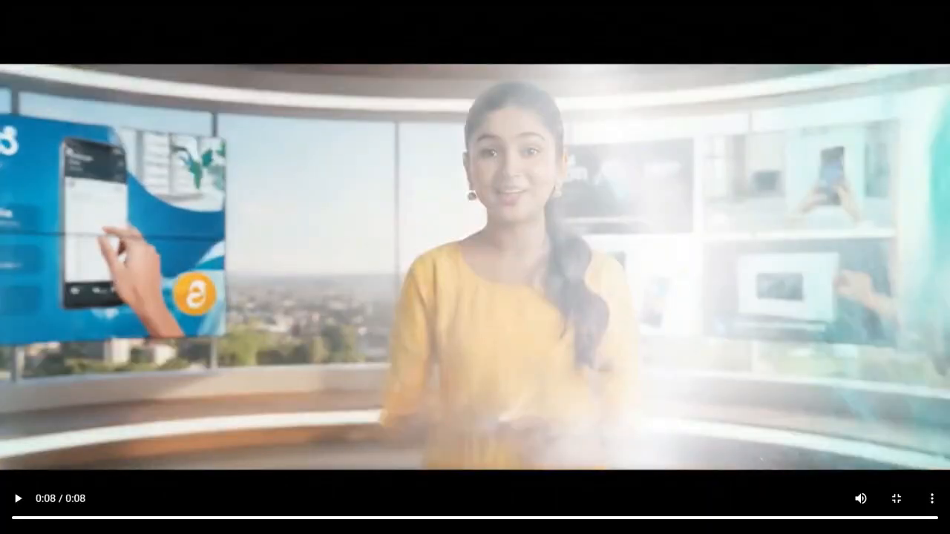
key("Escape")
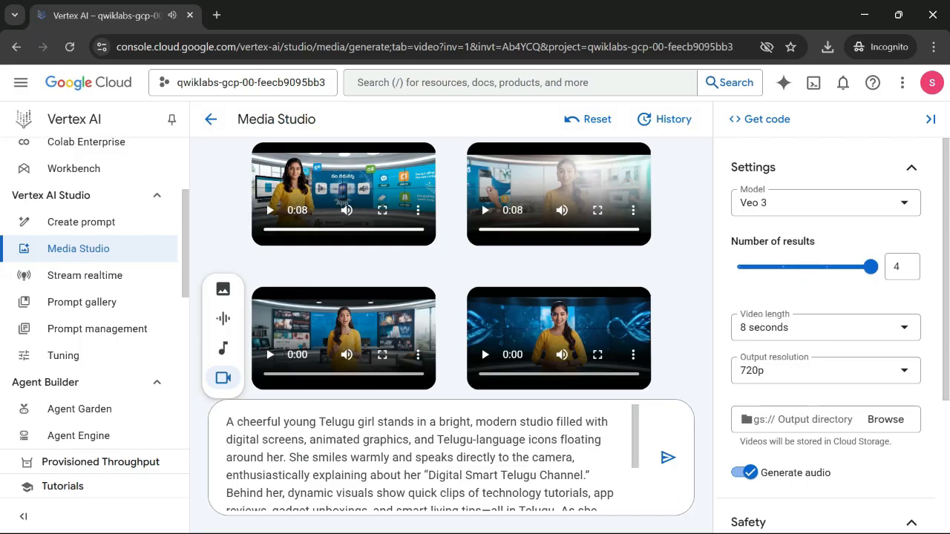